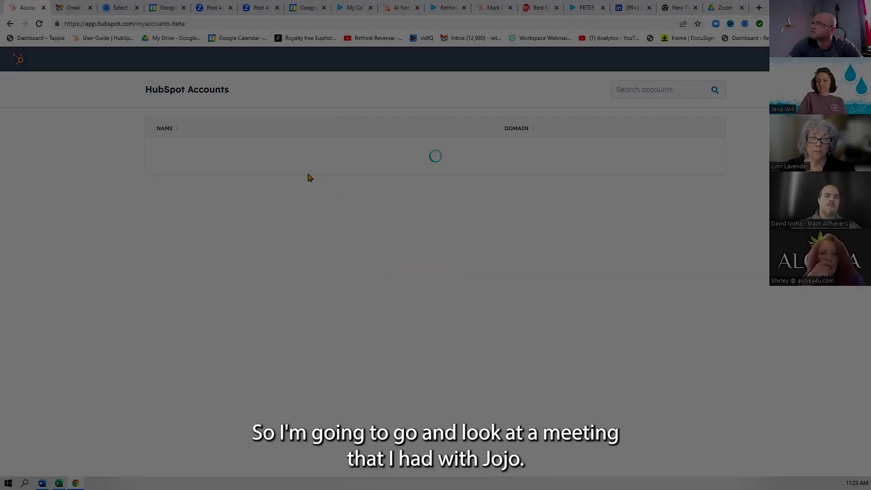
Open the Rethink Revenue account portal from HubSpot's Accounts list.
{"action": "left_click", "coordinate": [203, 156]}
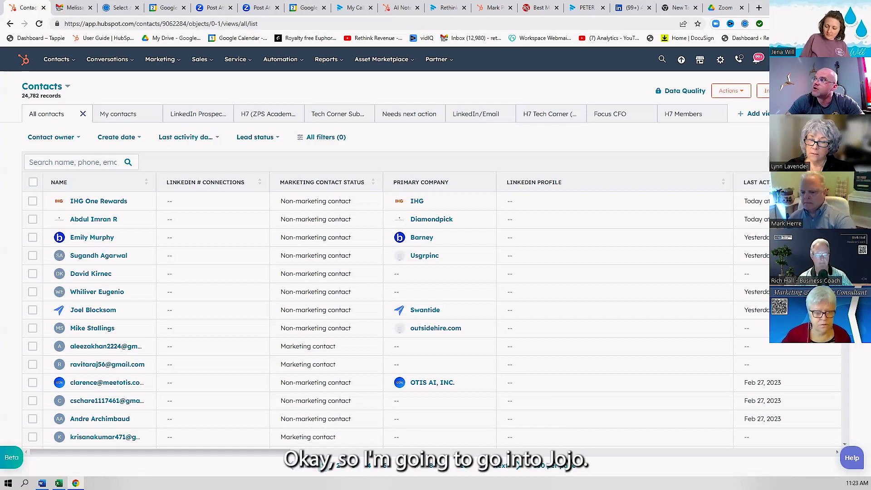
Search the contacts by the contact's first name and open the matching record.
{"action": "left_click", "coordinate": [109, 157]}
{"action": "type", "text": "J"}
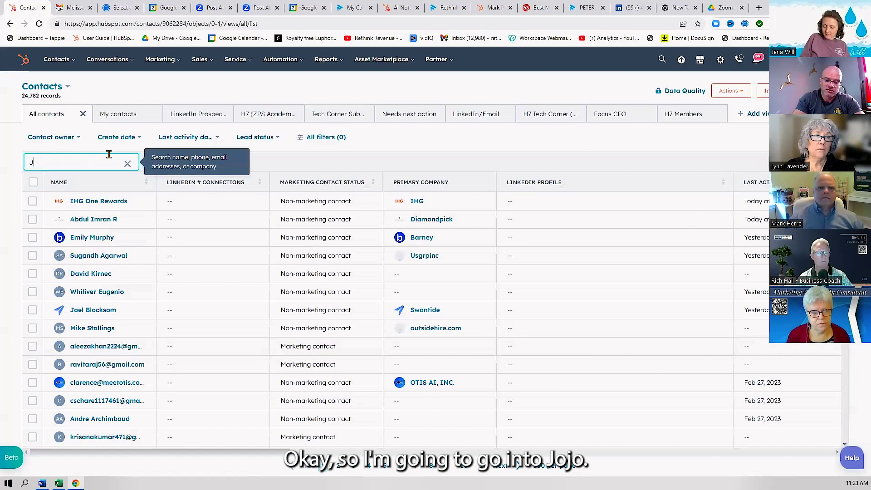
{"action": "type", "text": "ojo"}
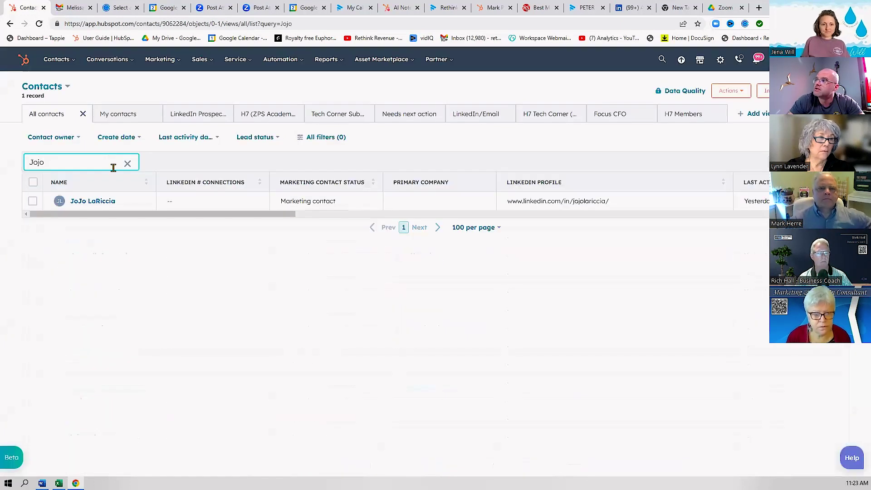
{"action": "left_click", "coordinate": [92, 204]}
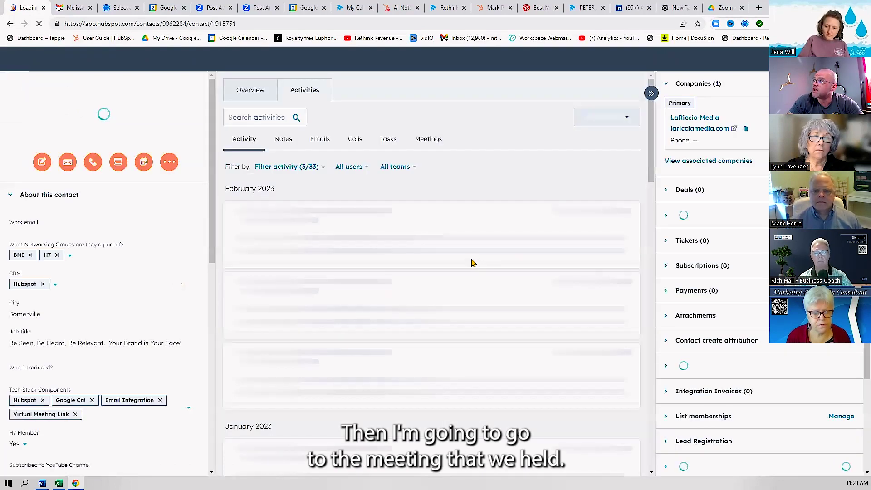
Filter the record to Meetings and expand the Fathom summary down to its AI summary.
{"action": "left_click", "coordinate": [426, 140]}
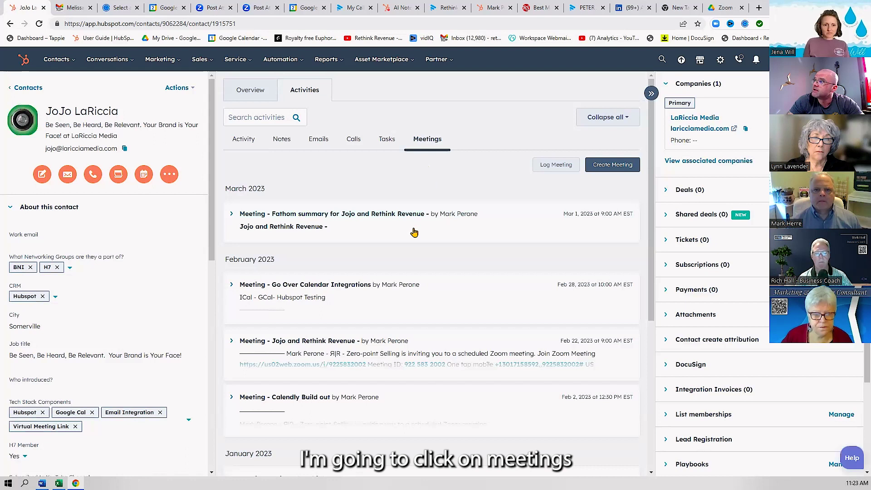
{"action": "left_click", "coordinate": [414, 228]}
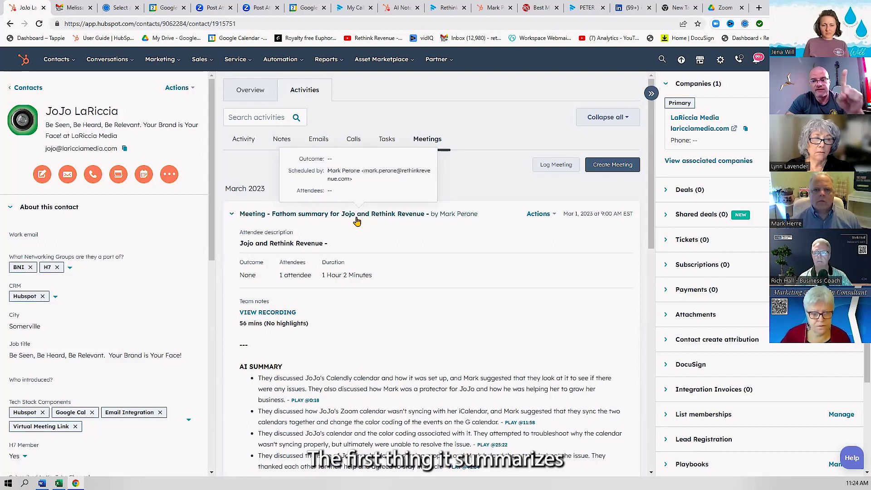
{"action": "scroll", "coordinate": [366, 290], "scroll_direction": "down", "scroll_amount": 1}
{"action": "scroll", "coordinate": [366, 289], "scroll_direction": "down", "scroll_amount": 3}
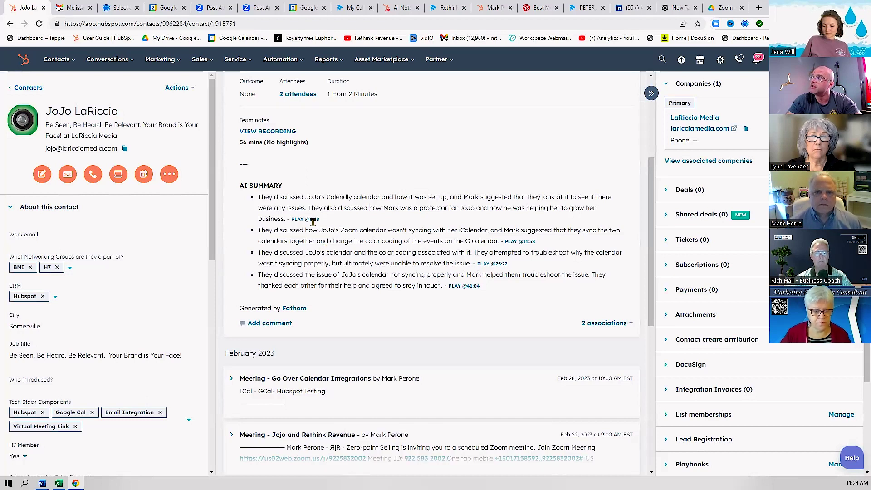
Open the meeting's recording in Fathom and play it from around 21:59.
{"action": "left_click", "coordinate": [280, 132]}
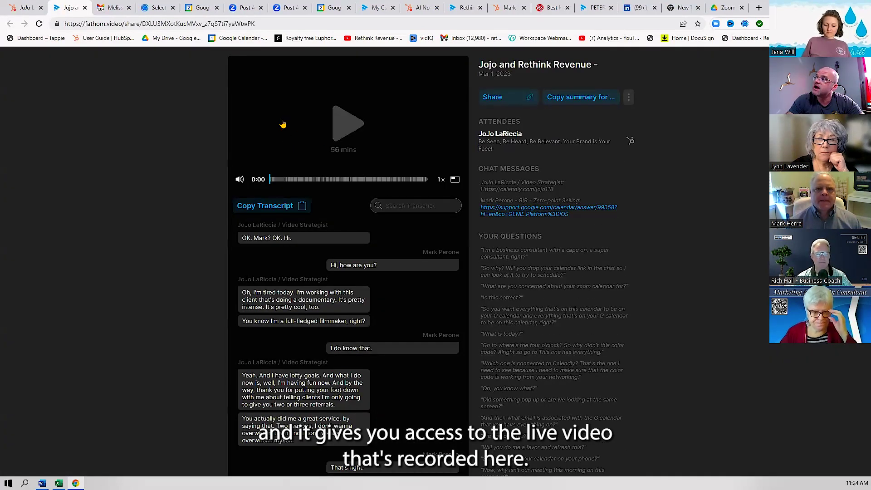
{"action": "left_click", "coordinate": [347, 127]}
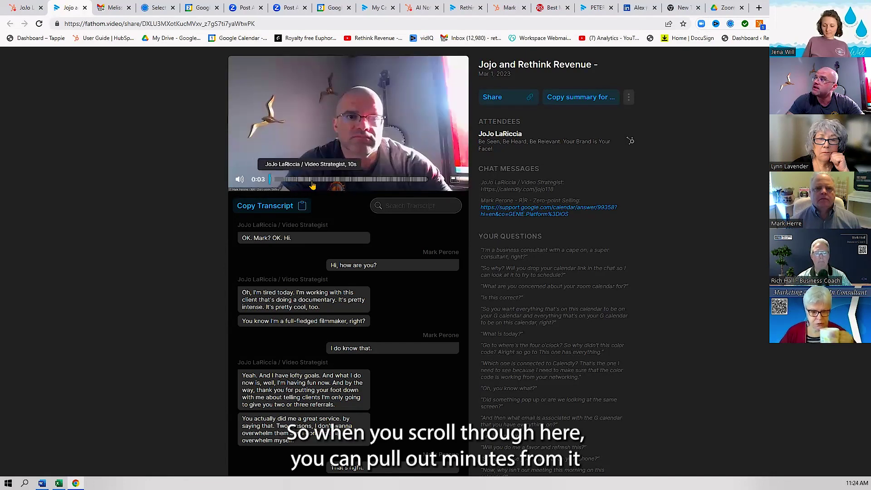
{"action": "left_click", "coordinate": [333, 179]}
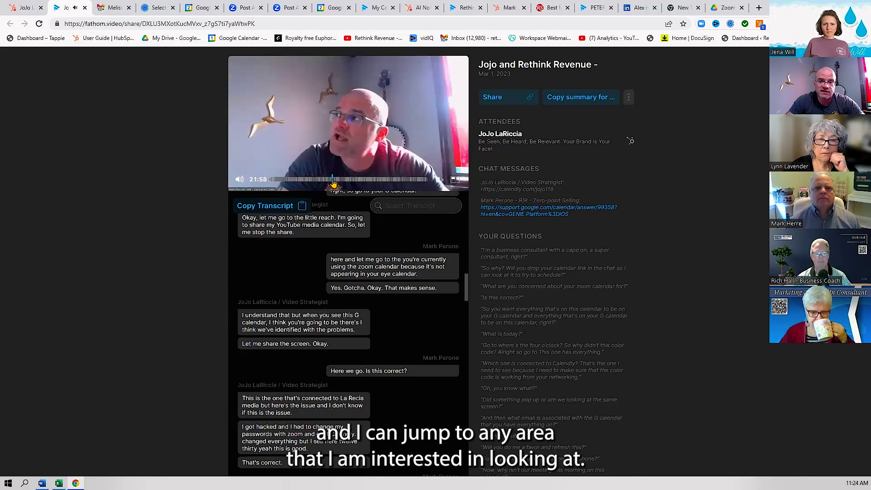
{"action": "left_click", "coordinate": [333, 144]}
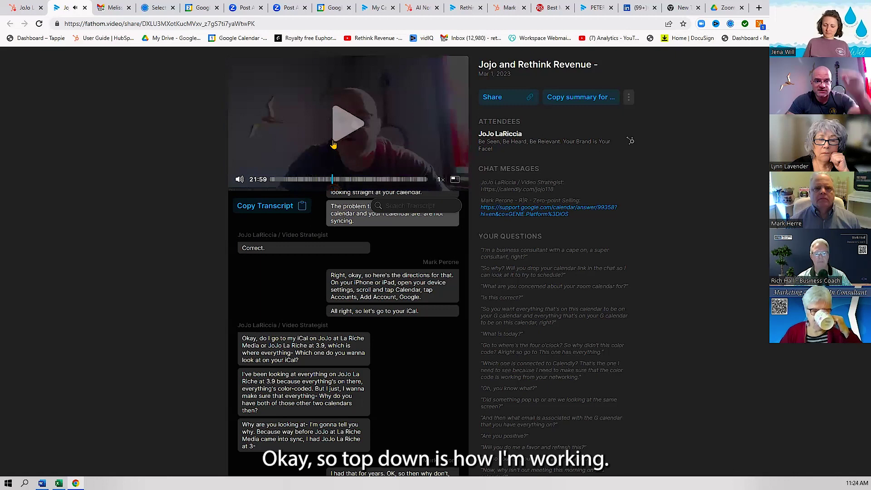
{"action": "left_click", "coordinate": [298, 159]}
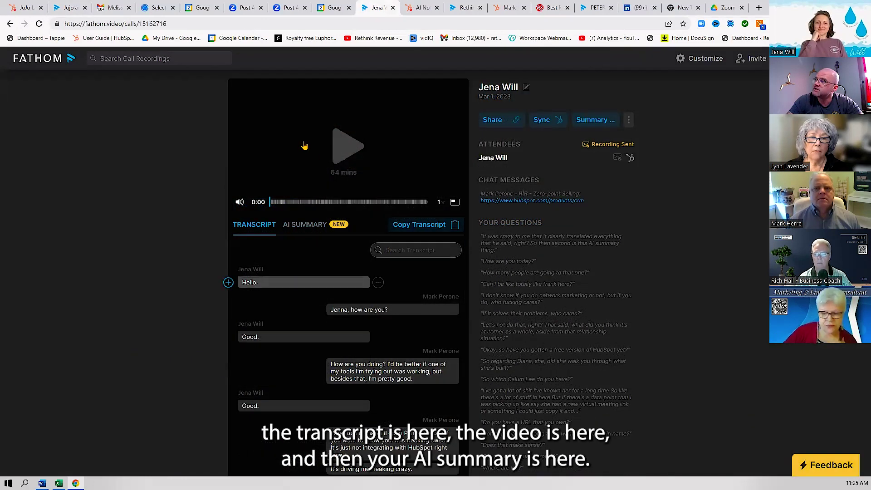
Show the call's AI SUMMARY in place of the transcript.
{"action": "left_click", "coordinate": [302, 225]}
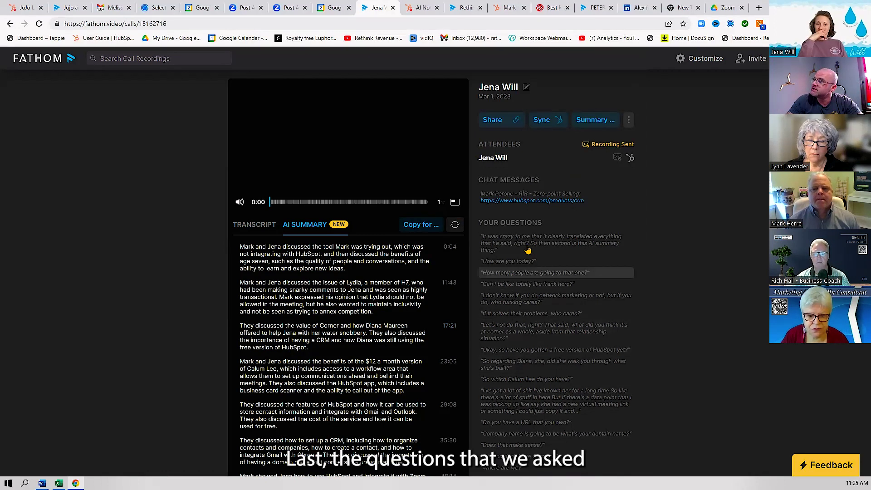
Jump the video to the points where participants asked questions.
{"action": "scroll", "coordinate": [527, 221], "scroll_direction": "down", "scroll_amount": 3}
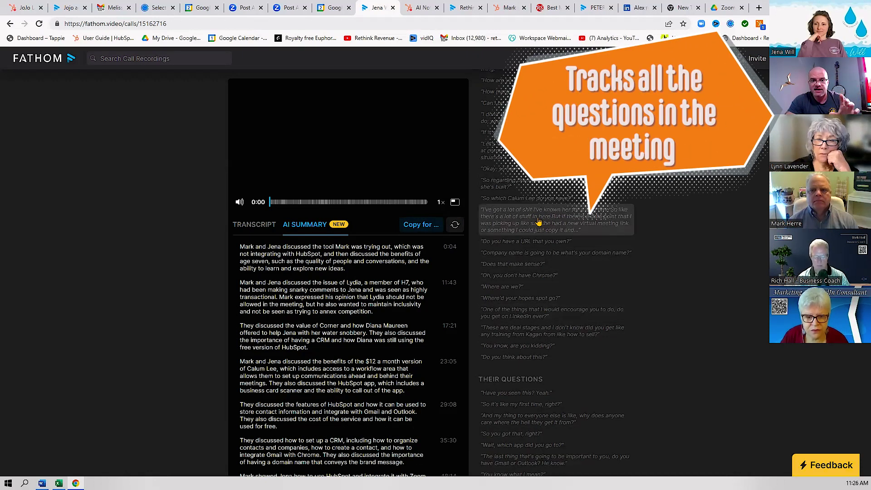
{"action": "scroll", "coordinate": [539, 221], "scroll_direction": "up", "scroll_amount": 4}
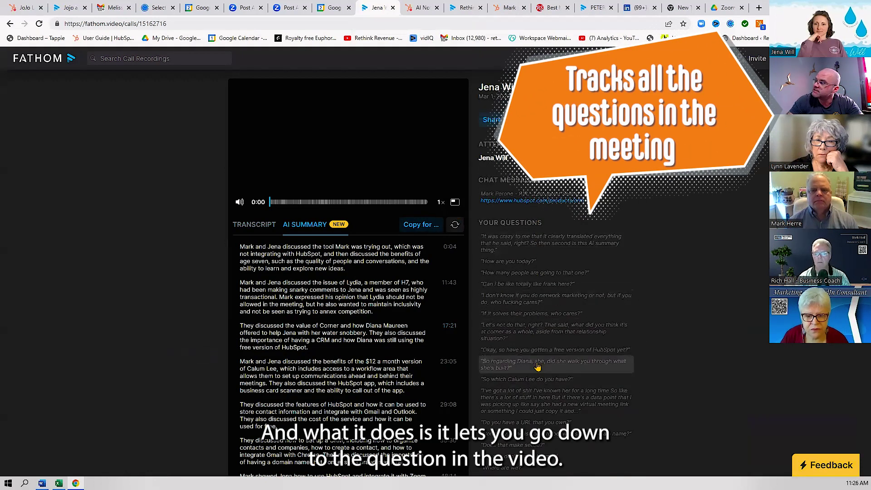
{"action": "scroll", "coordinate": [537, 366], "scroll_direction": "down", "scroll_amount": 7}
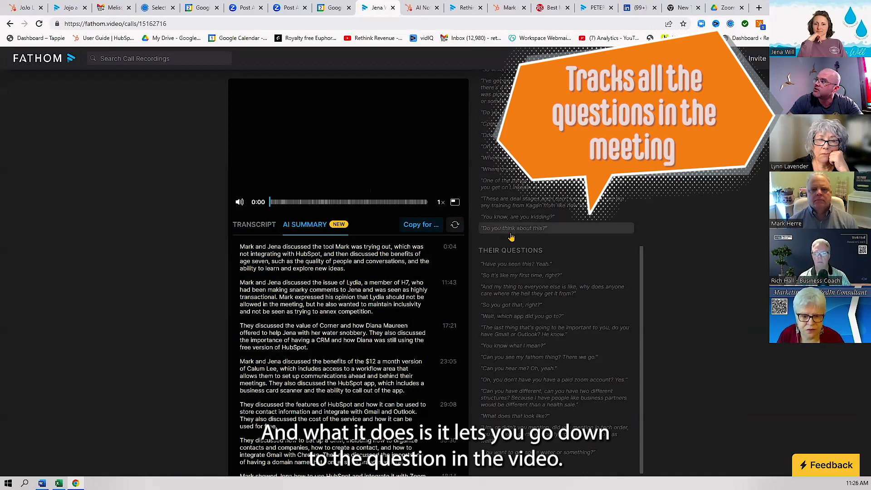
{"action": "left_click", "coordinate": [511, 229]}
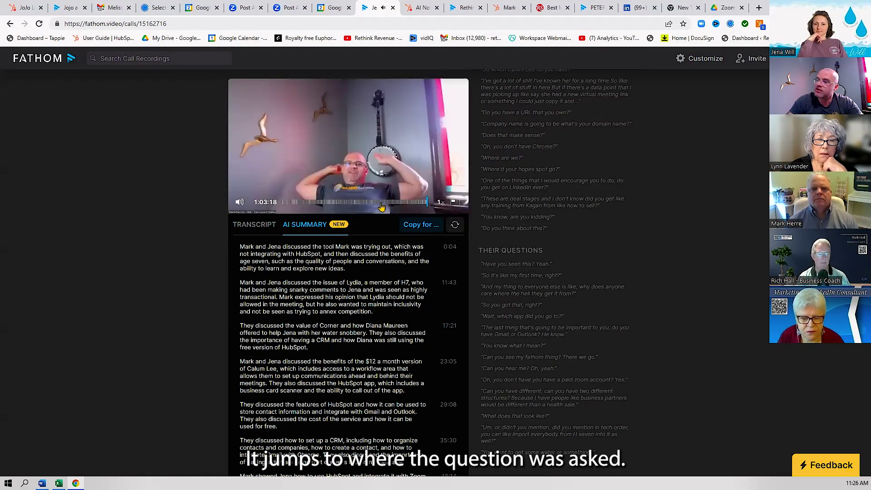
{"action": "left_click", "coordinate": [613, 277]}
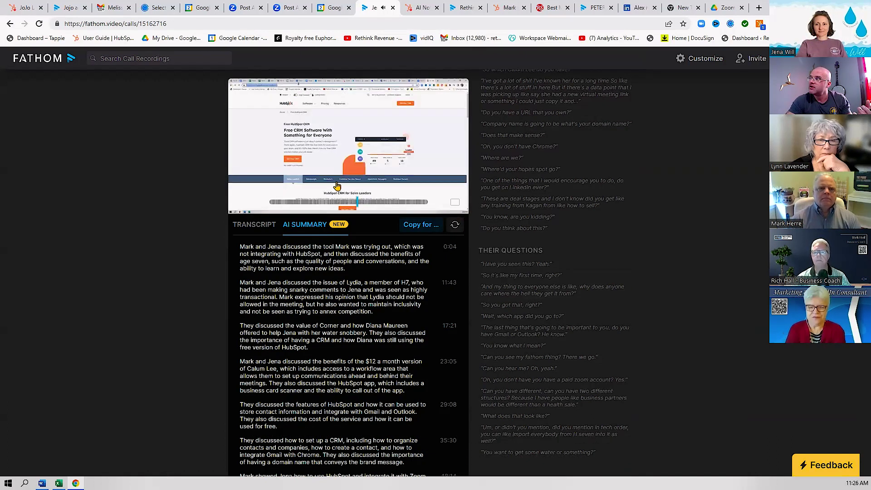
View the AI Notetaker by Fathom listing in HubSpot's marketplace, then return to the call.
{"action": "mouse_move", "coordinate": [318, 139]}
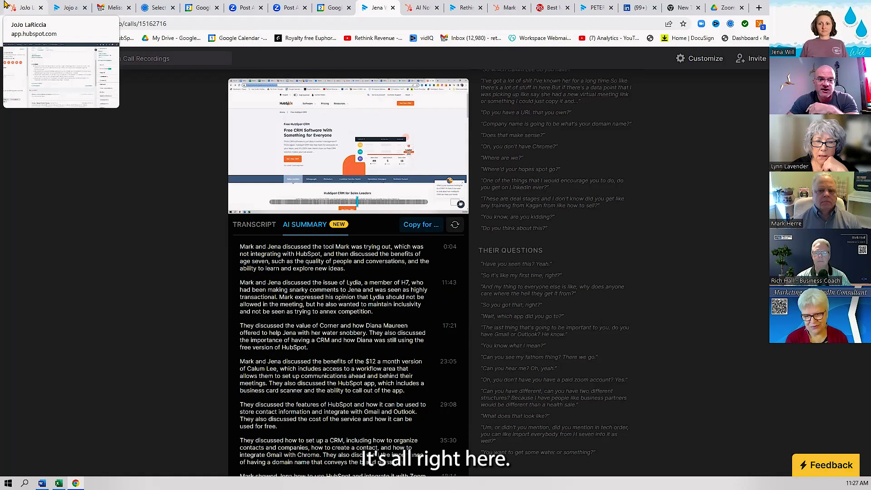
{"action": "left_click", "coordinate": [421, 8]}
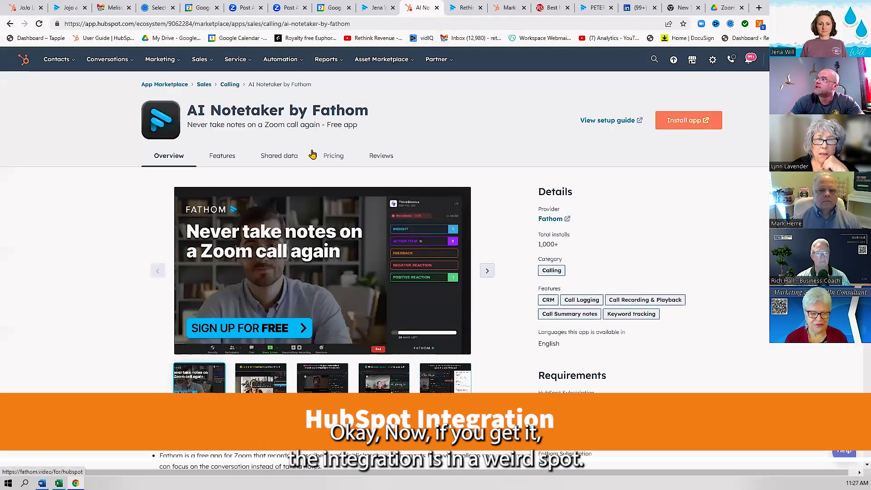
{"action": "left_click", "coordinate": [376, 7]}
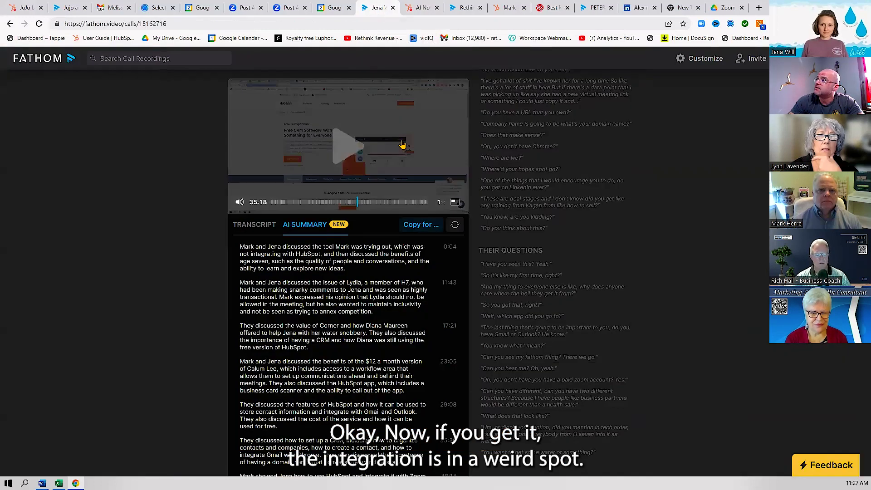
Open Fathom's Customize page and scroll to the HubSpot integration's Sync Settings.
{"action": "left_click", "coordinate": [706, 59]}
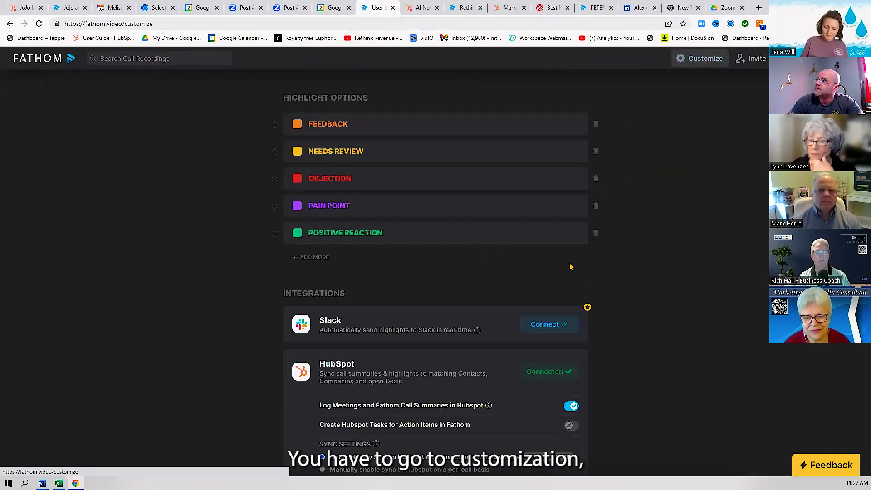
{"action": "scroll", "coordinate": [561, 259], "scroll_direction": "down", "scroll_amount": 2}
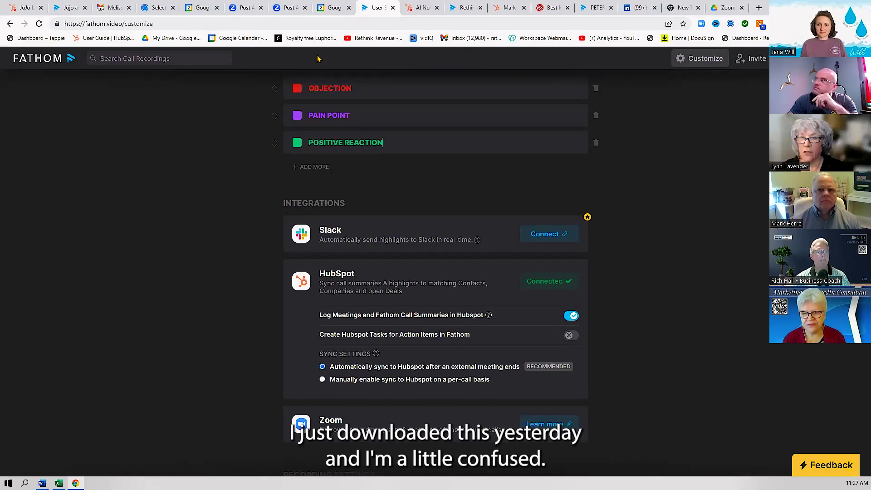
In a new tab, search Google for 'fathom notetaker' and open Fathom's My Calls page.
{"action": "left_click", "coordinate": [465, 8]}
{"action": "left_click", "coordinate": [758, 8]}
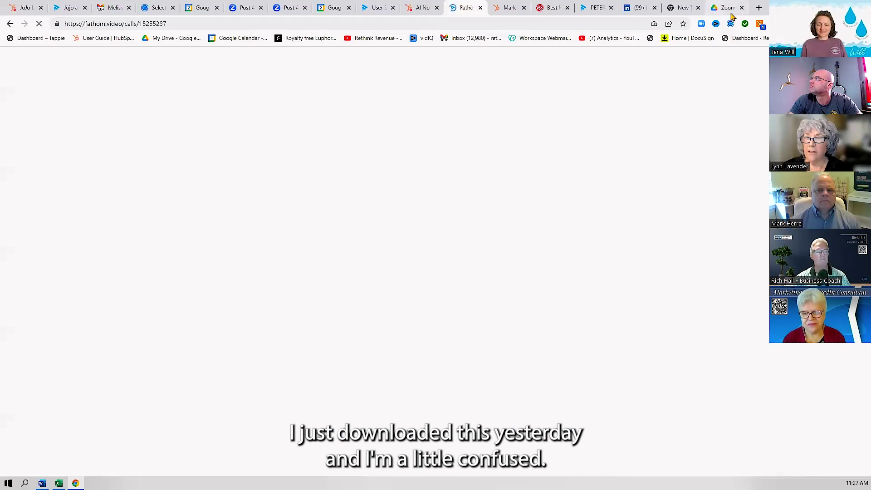
{"action": "left_click", "coordinate": [585, 25]}
{"action": "type", "text": "Fathom"}
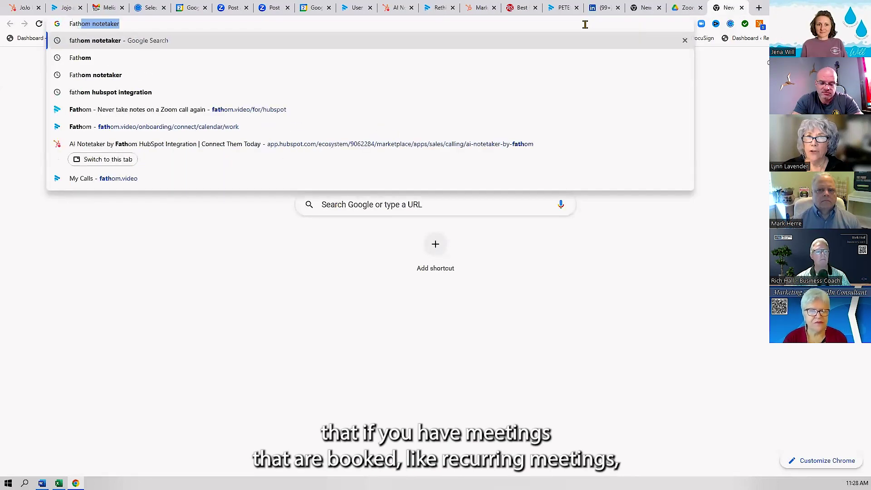
{"action": "key", "text": "Return"}
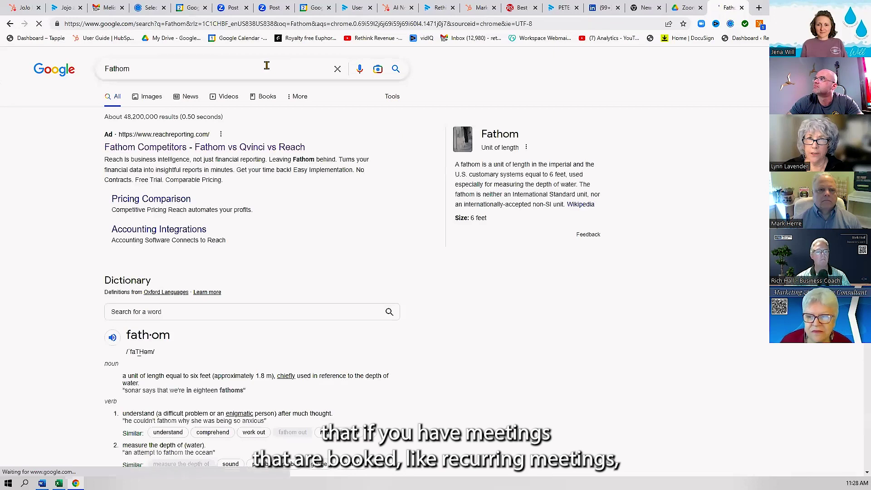
{"action": "left_click", "coordinate": [267, 67]}
{"action": "type", "text": "Note"}
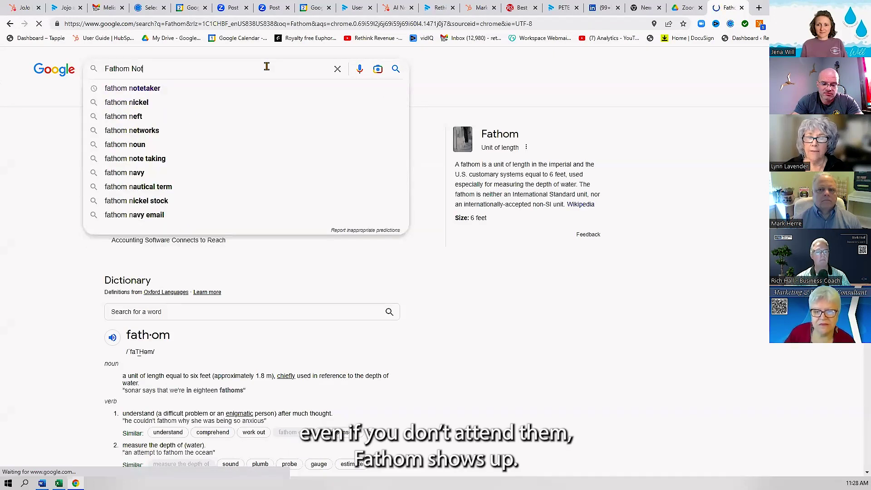
{"action": "left_click", "coordinate": [196, 91]}
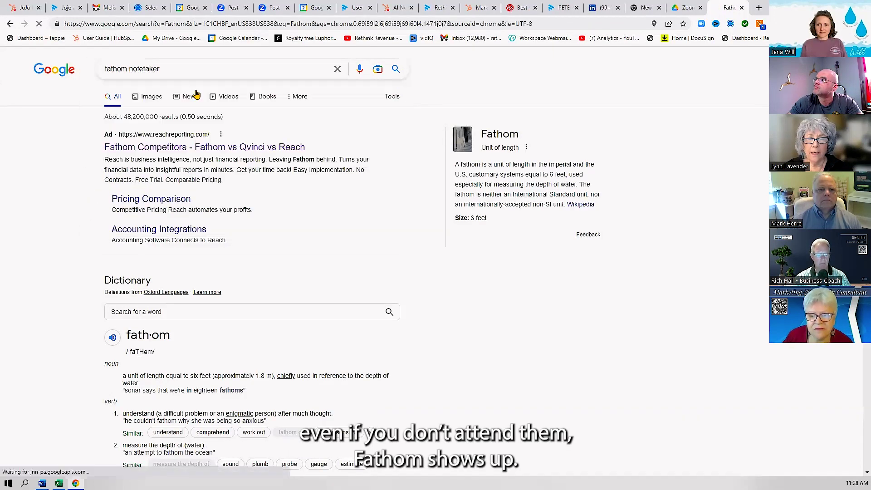
{"action": "left_click", "coordinate": [205, 148]}
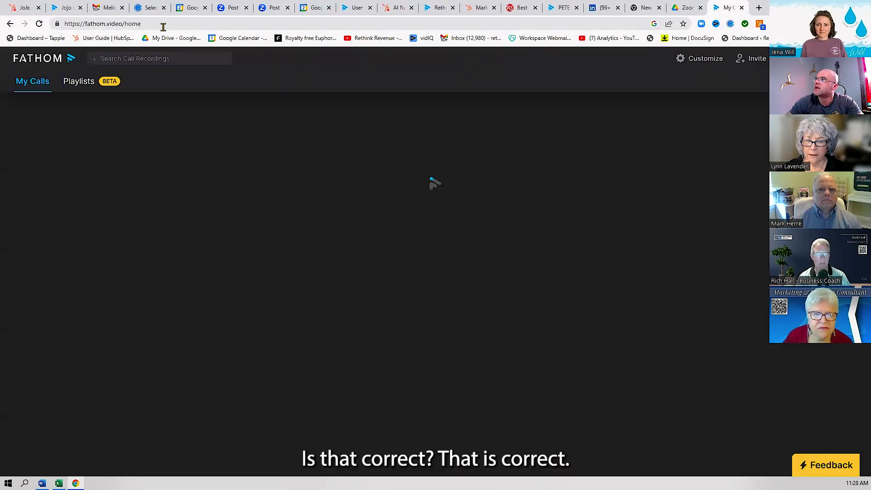
{"action": "left_click", "coordinate": [167, 24]}
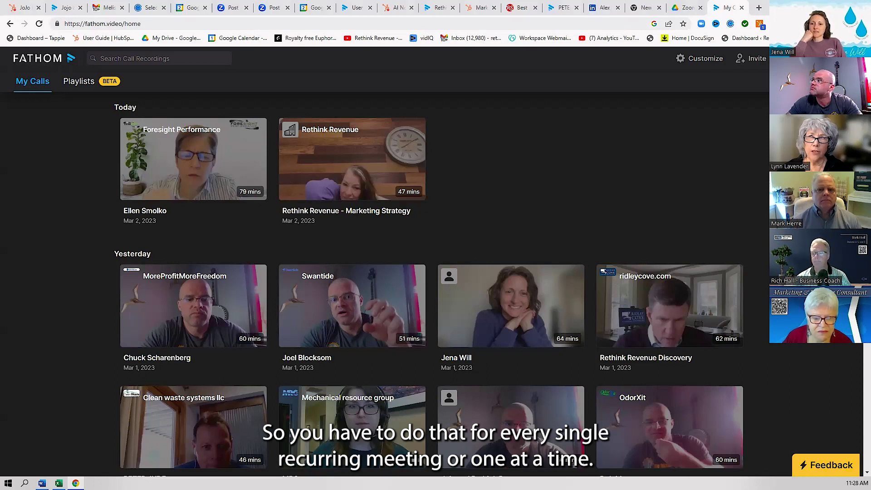
Return to the Customize tab and scroll through Recording Settings, Options and Integrations.
{"action": "left_click", "coordinate": [557, 8]}
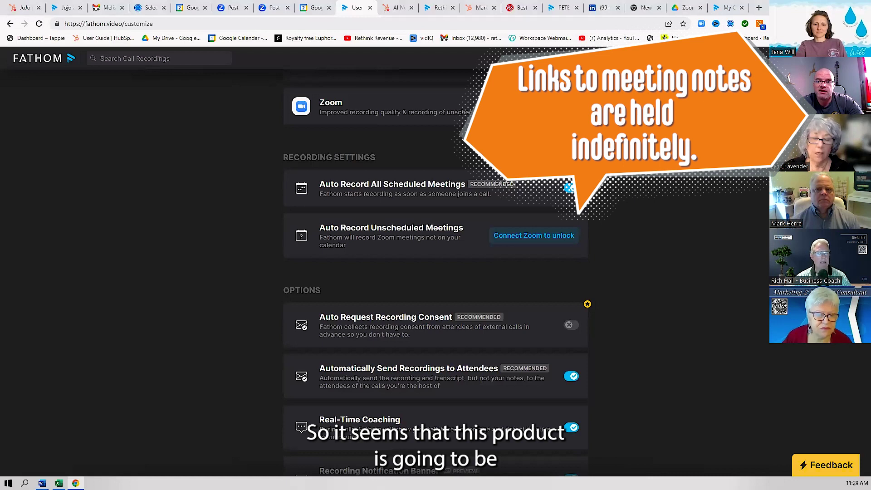
{"action": "scroll", "coordinate": [388, 143], "scroll_direction": "down", "scroll_amount": 10}
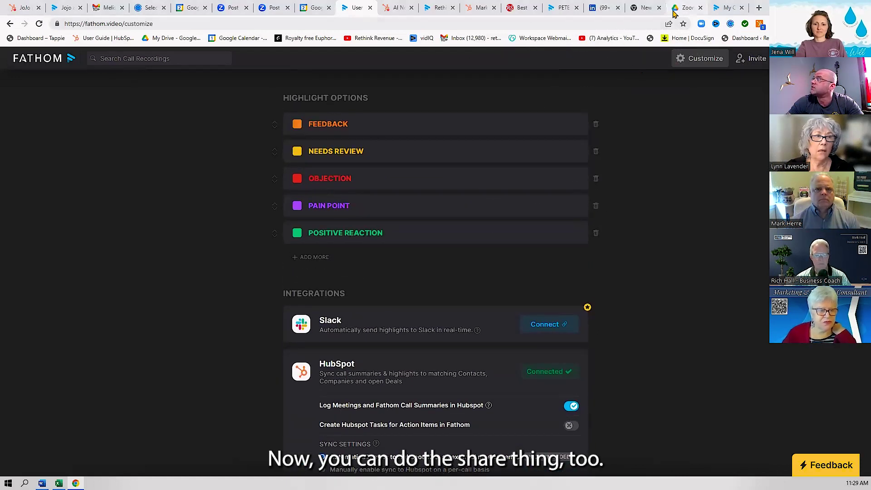
Sync the Rethink Revenue - Marketing Strategy call's notes to HubSpot.
{"action": "left_click", "coordinate": [437, 8]}
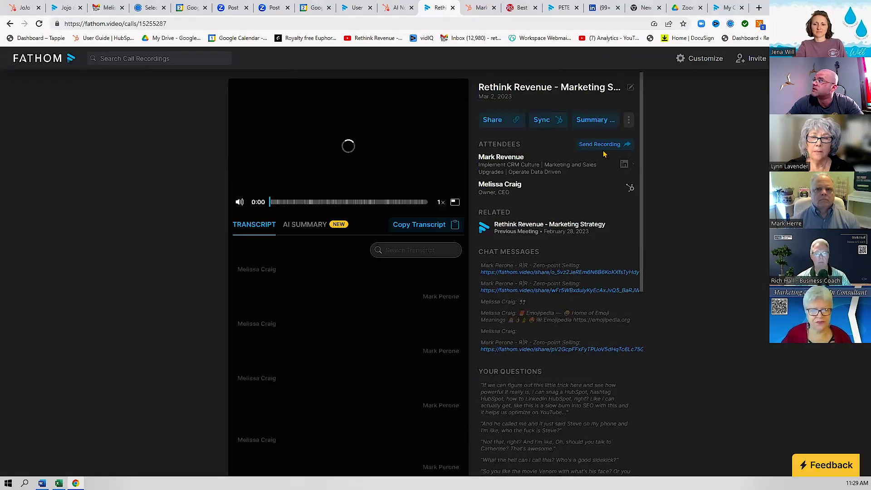
{"action": "left_click", "coordinate": [547, 122]}
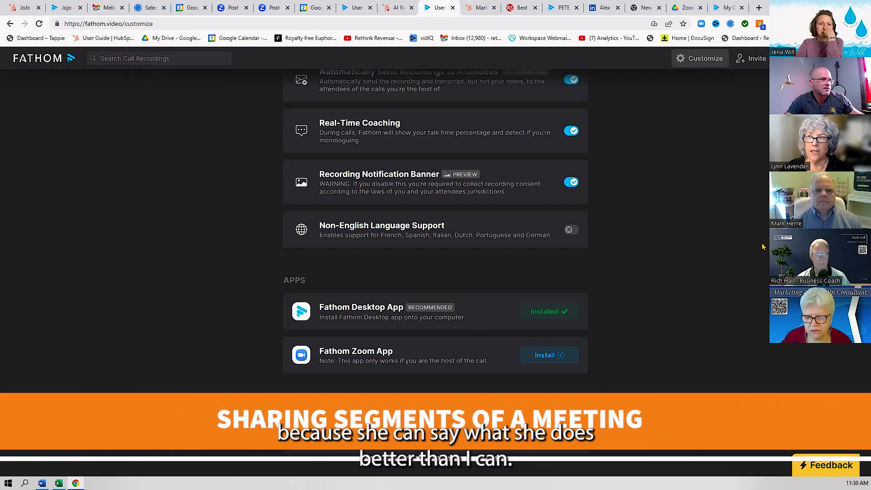
Open the earlier 39-minute meeting from My Calls and scroll through its named highlights.
{"action": "scroll", "coordinate": [732, 251], "scroll_direction": "up", "scroll_amount": 10}
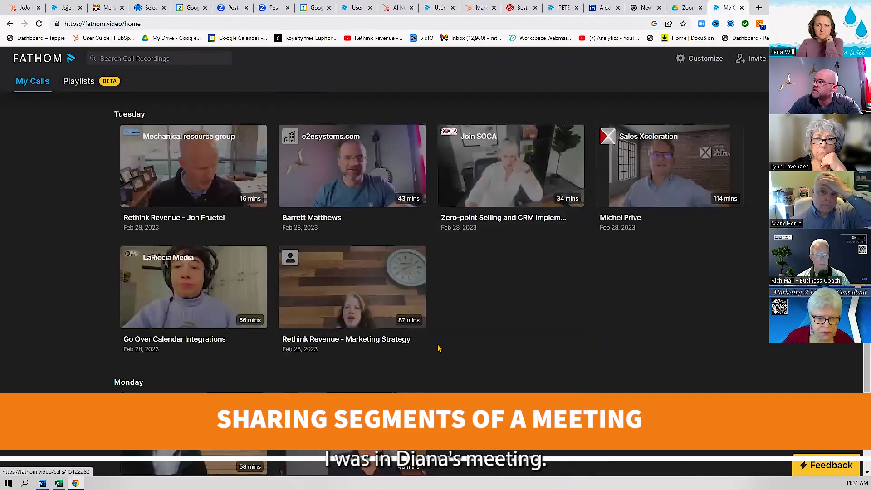
{"action": "left_click", "coordinate": [446, 323]}
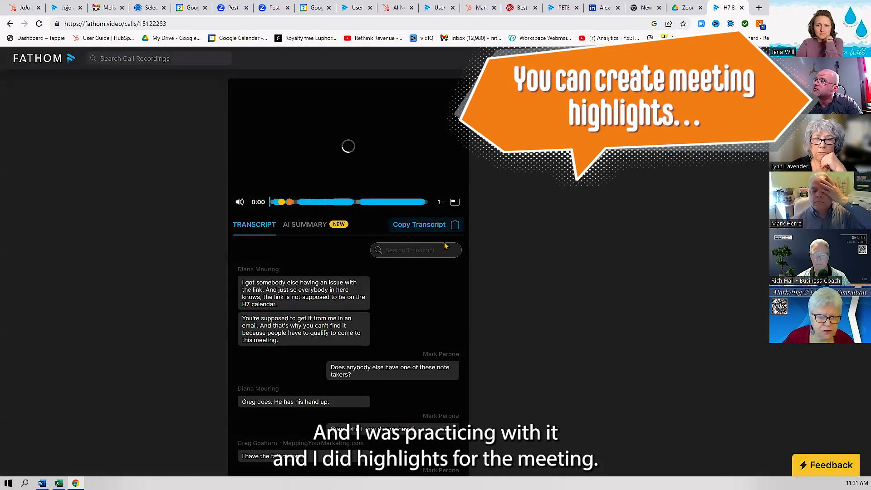
{"action": "scroll", "coordinate": [528, 245], "scroll_direction": "down", "scroll_amount": 2}
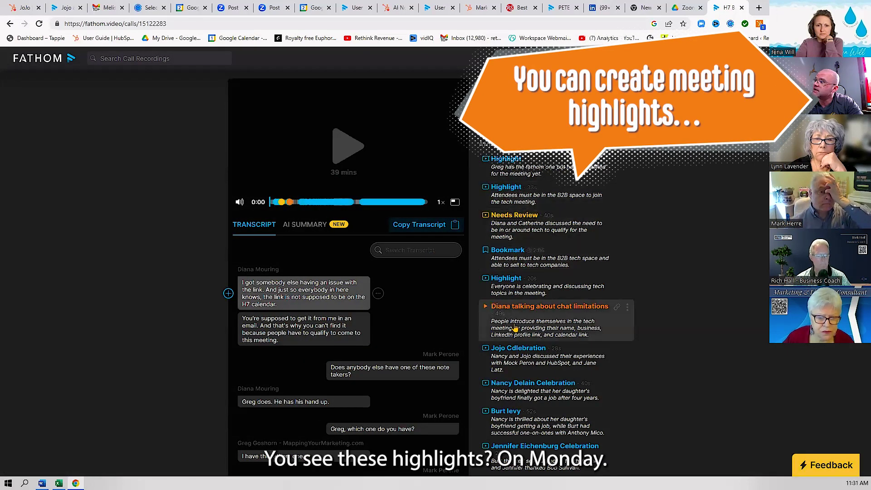
{"action": "scroll", "coordinate": [533, 297], "scroll_direction": "down", "scroll_amount": 2}
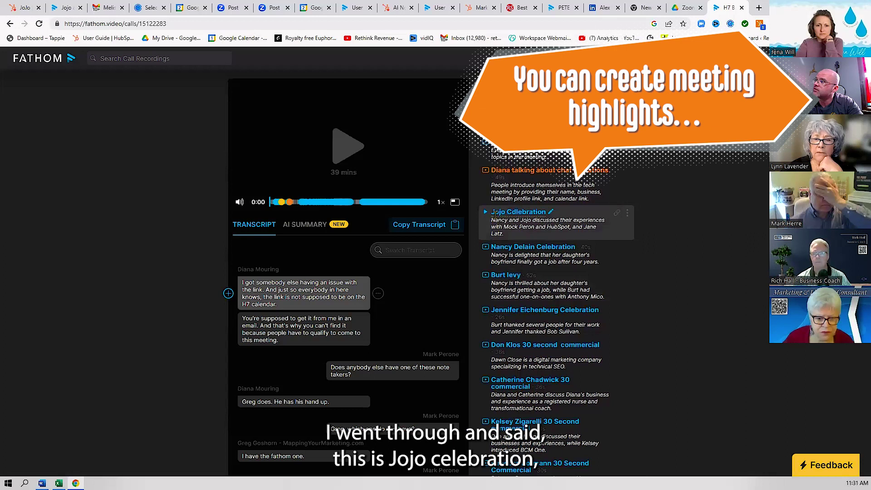